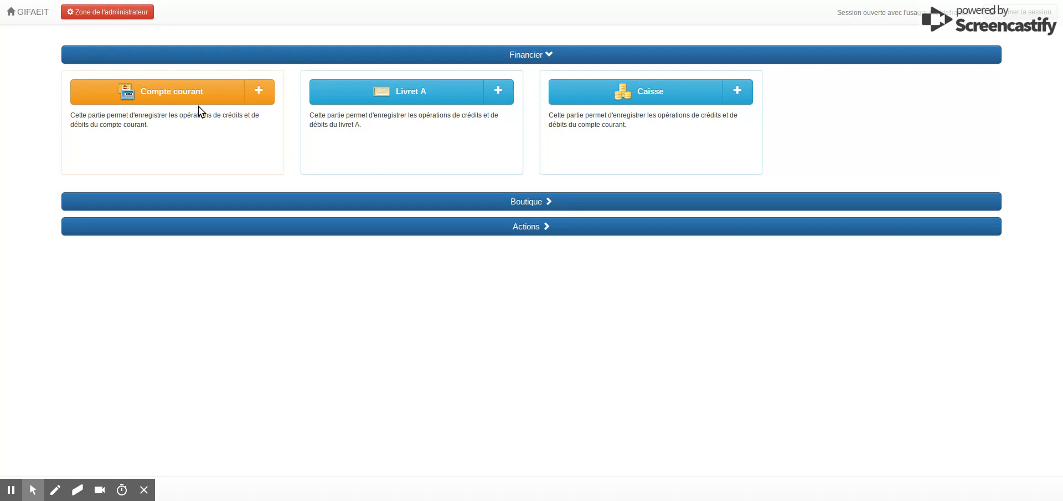
{"action": "left_click", "coordinate": [260, 96]}
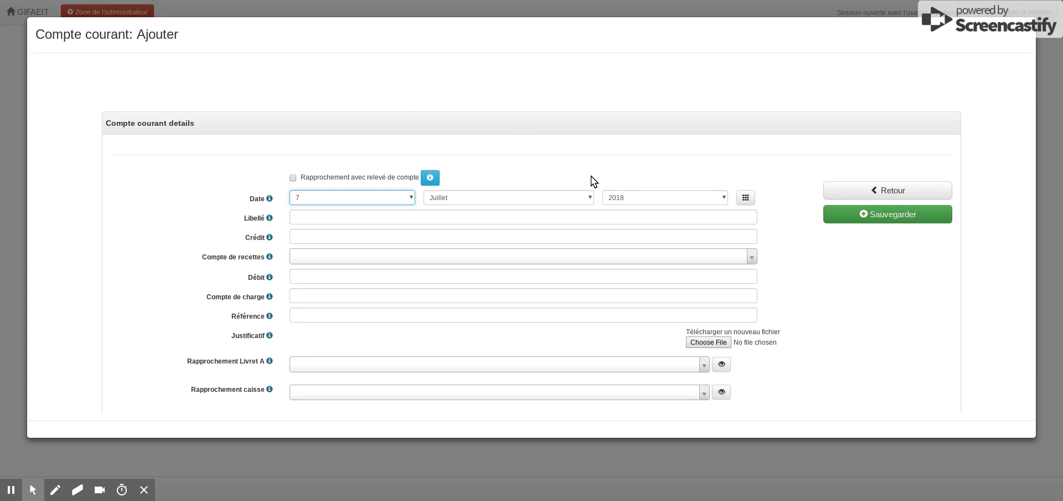
{"action": "scroll", "coordinate": [592, 181], "scroll_direction": "down", "scroll_amount": 1}
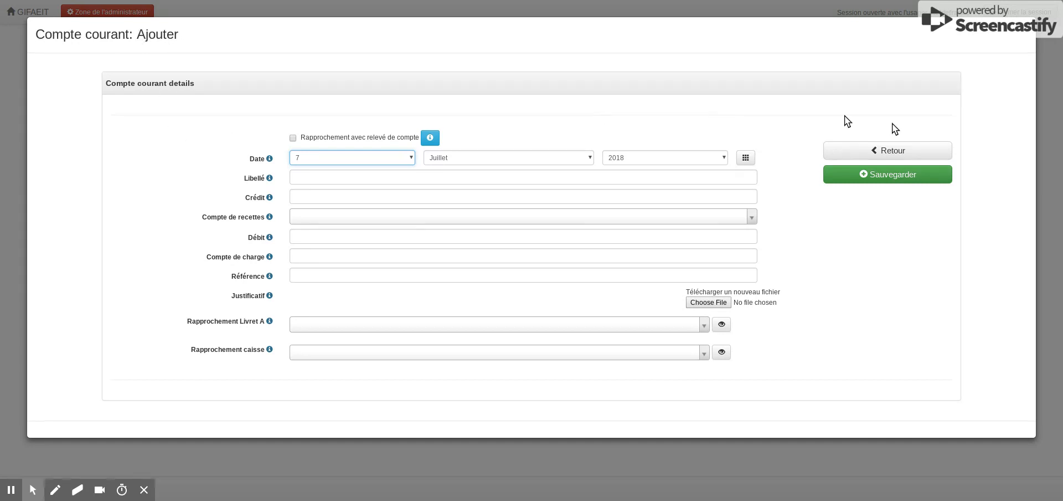
{"action": "left_click", "coordinate": [894, 152]}
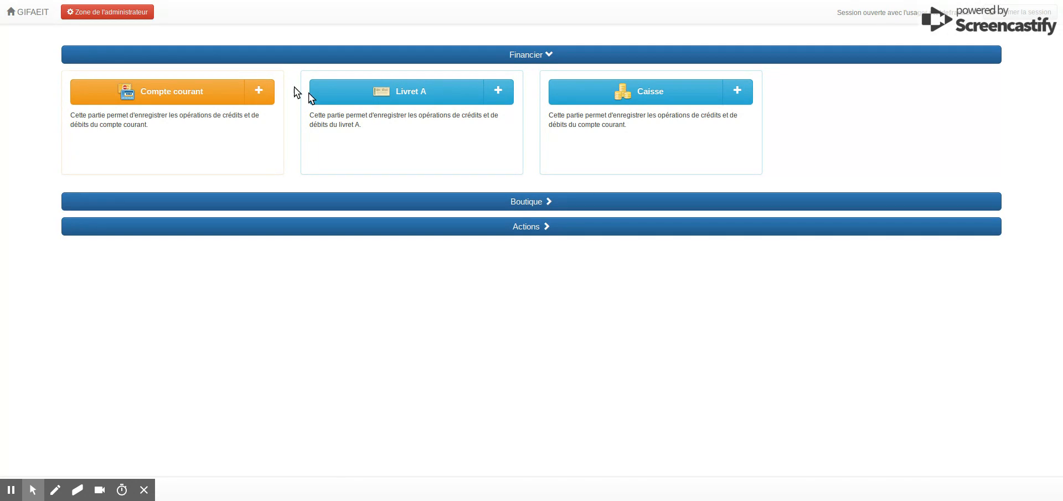
- Start a new Compte courant entry, mark it as reconciled with the bank statement, and date it 1 Juin 2018
{"action": "left_click", "coordinate": [266, 93]}
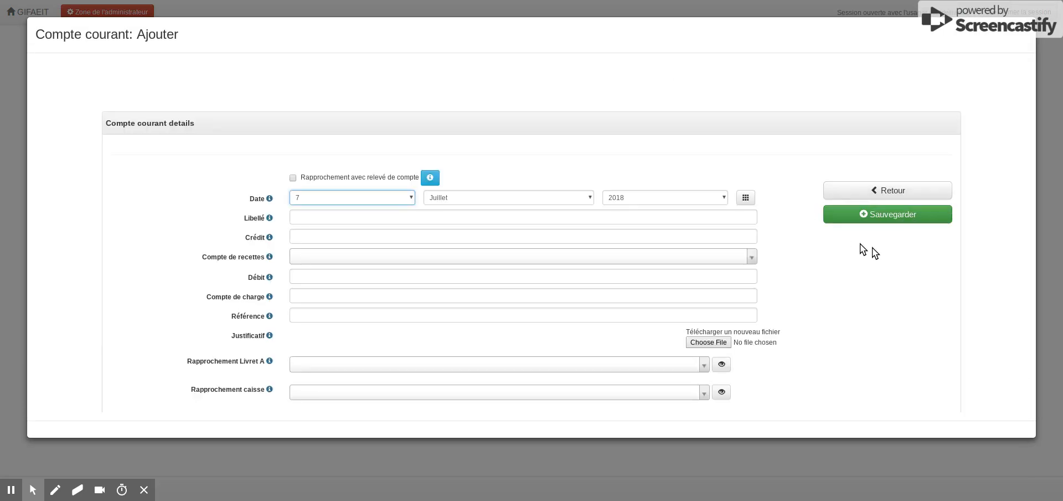
{"action": "scroll", "coordinate": [932, 244], "scroll_direction": "down", "scroll_amount": 1}
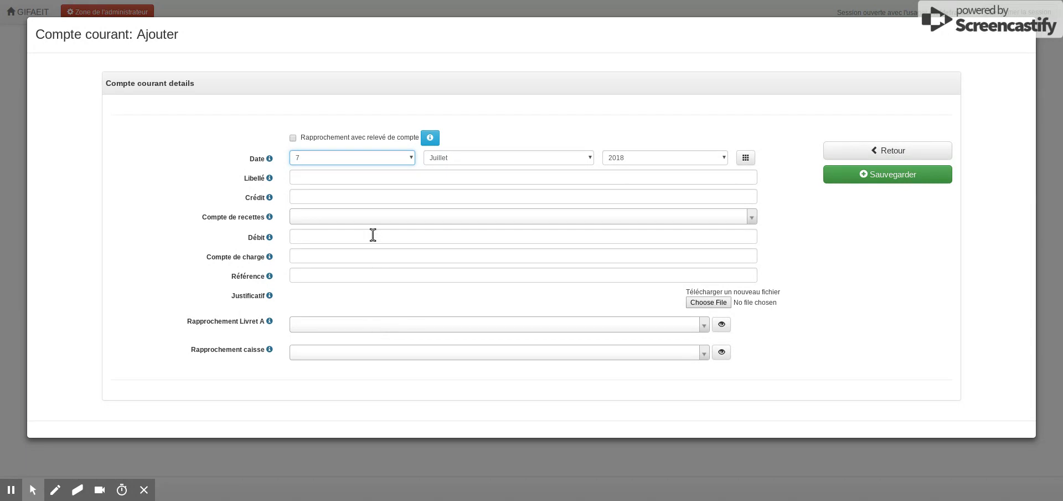
{"action": "left_click", "coordinate": [293, 138]}
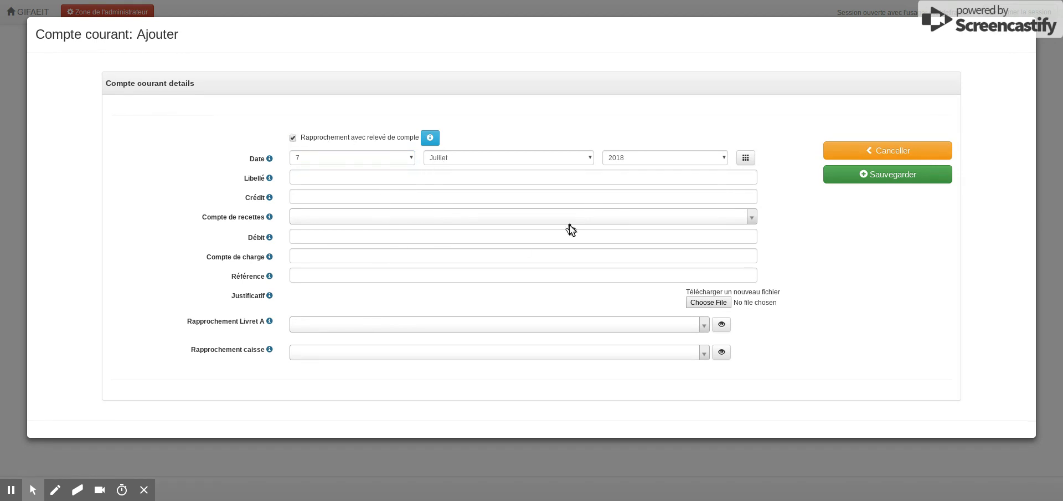
{"action": "left_click", "coordinate": [746, 159]}
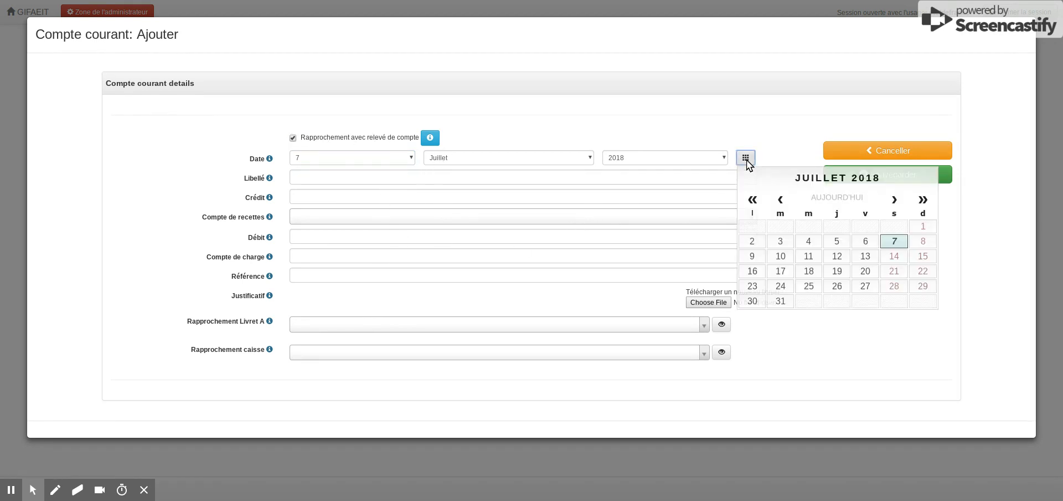
{"action": "left_click", "coordinate": [782, 199]}
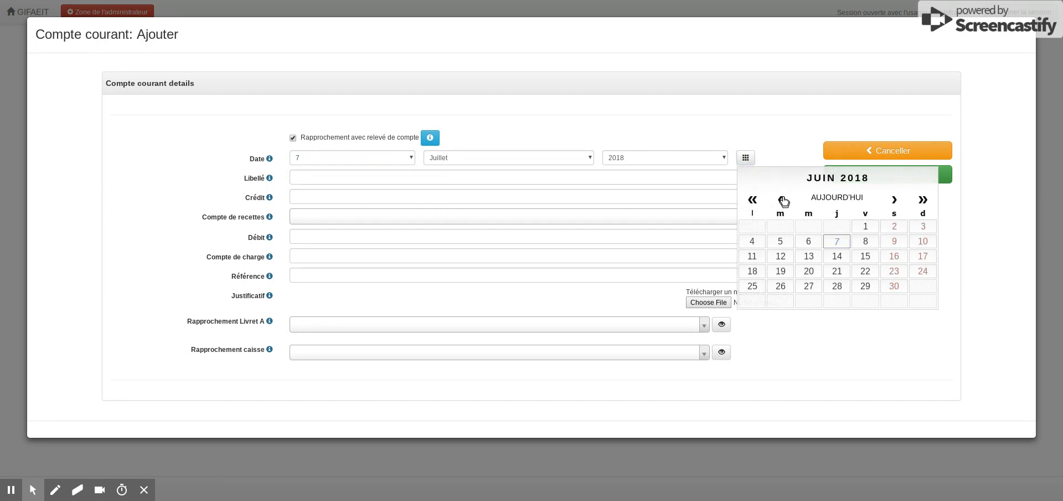
{"action": "left_click", "coordinate": [865, 226]}
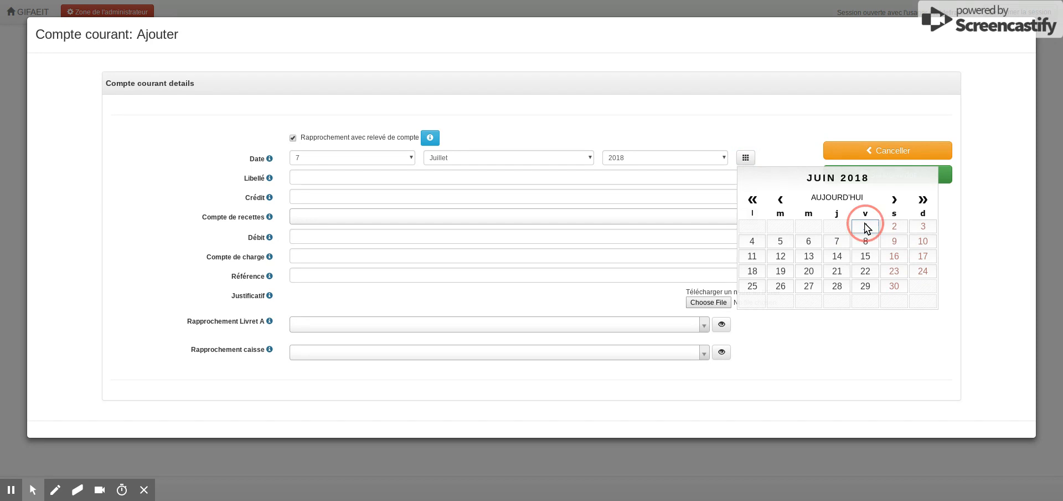
- Enter "Solde de départ 01/06/2018" as the Libellé and 30000 as the Crédit
{"action": "left_click", "coordinate": [306, 176]}
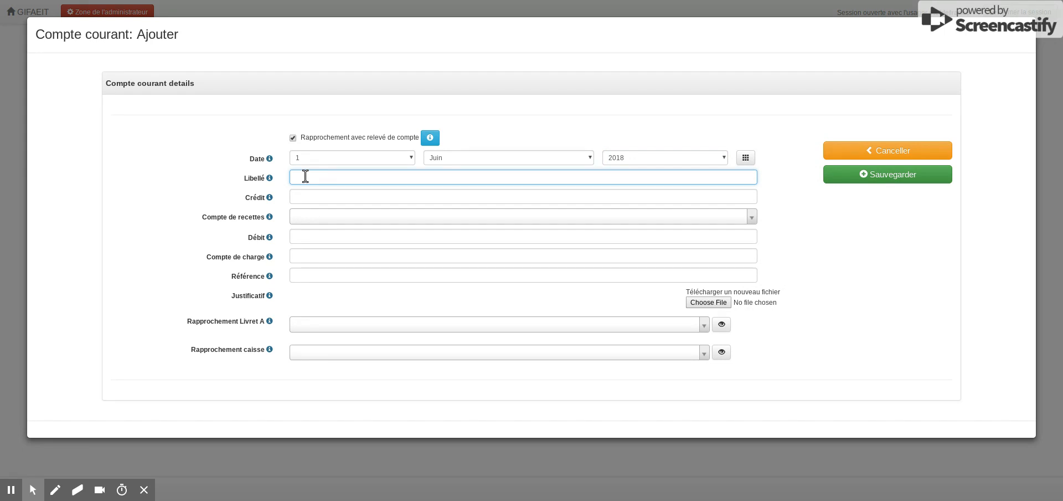
{"action": "left_click", "coordinate": [308, 195]}
{"action": "type", "text": "/06/2018"}
{"action": "left_click", "coordinate": [314, 193]}
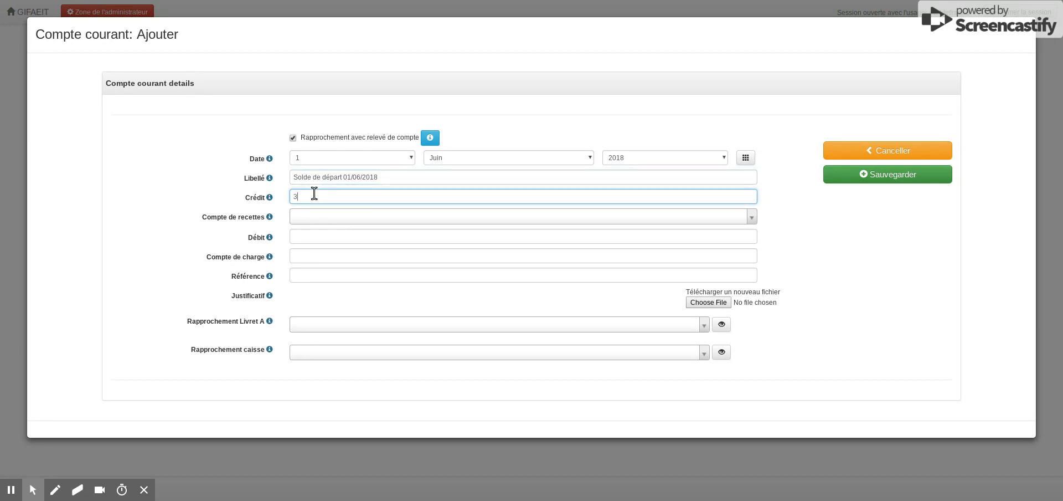
{"action": "type", "text": "30000"}
{"action": "key", "text": "Tab"}
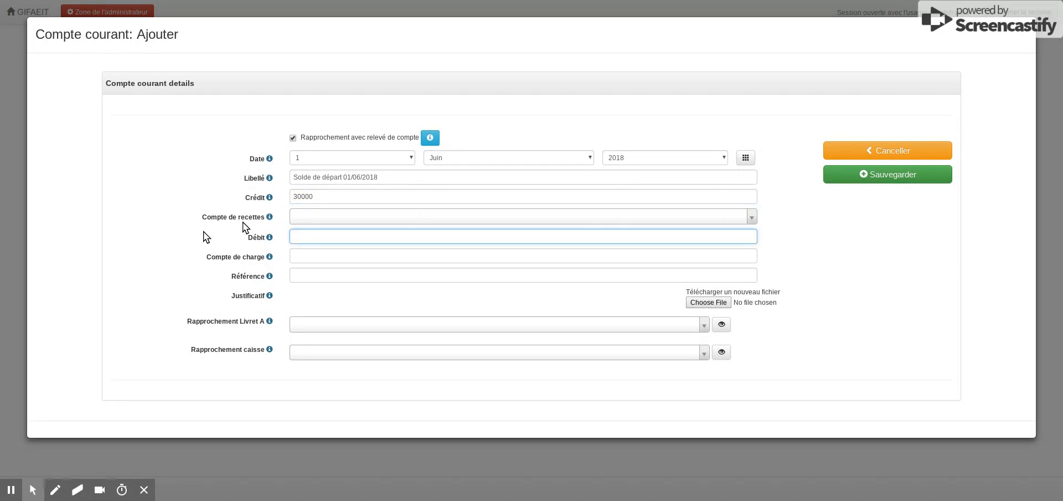
- Set the opening balance entry's Compte de recettes to Divers
{"action": "left_click", "coordinate": [299, 217]}
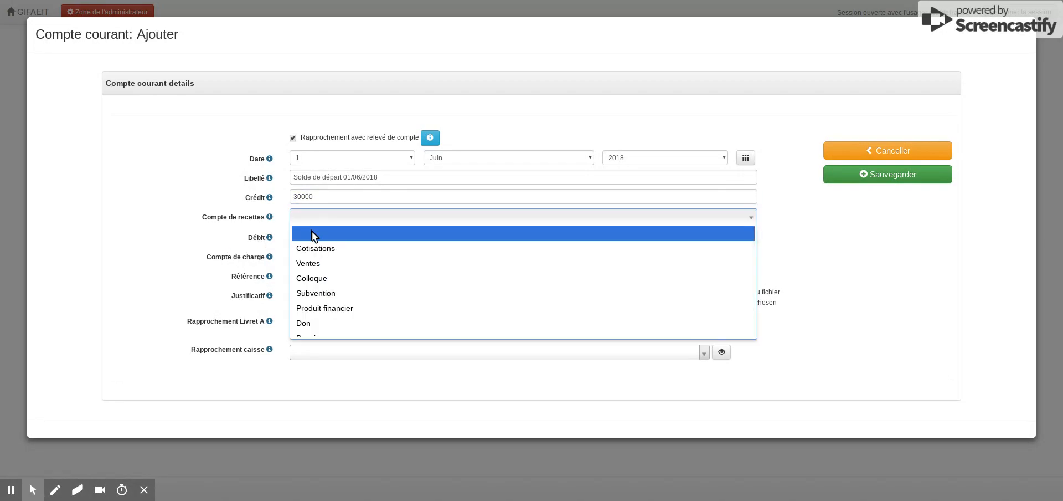
{"action": "scroll", "coordinate": [314, 252], "scroll_direction": "down", "scroll_amount": 1}
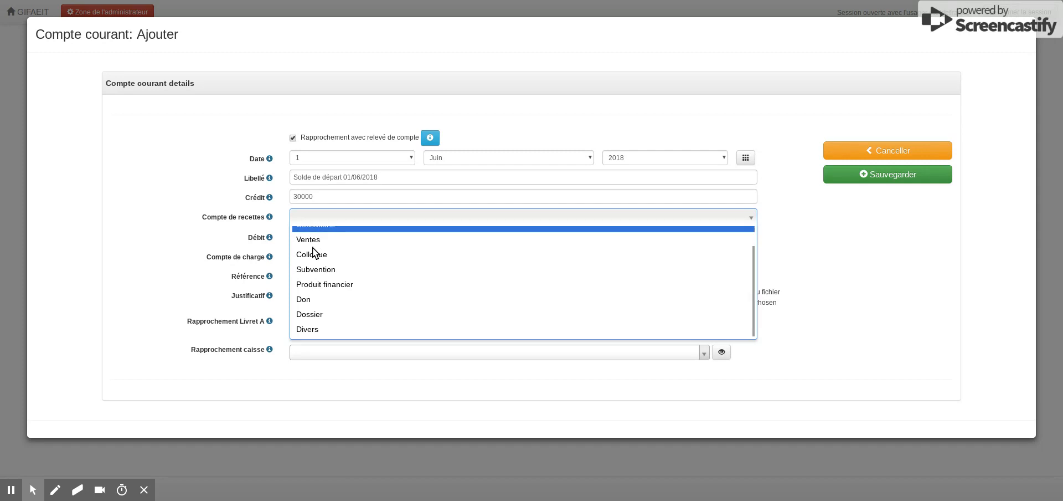
{"action": "left_click", "coordinate": [307, 330]}
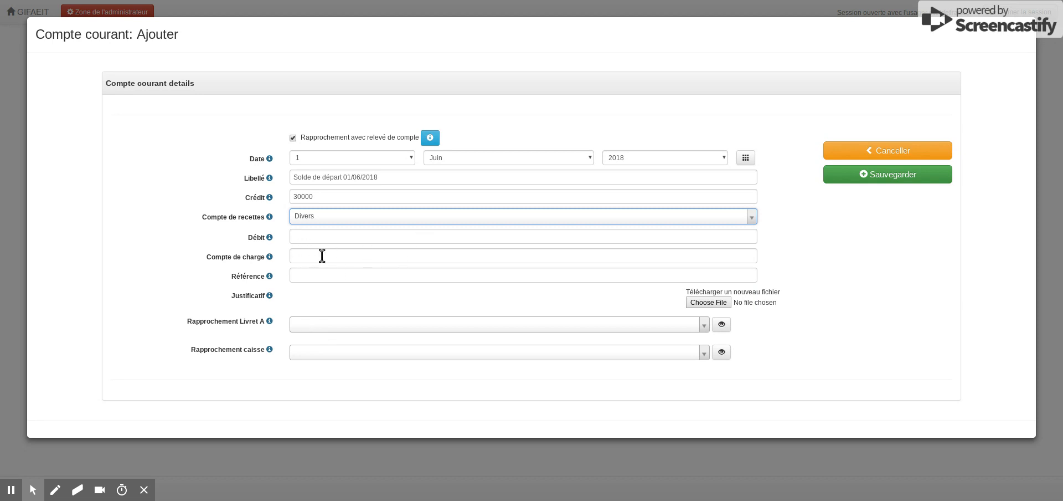
- Enter "Validation des comptes au 31/05/2018" as the Référence, then save the entry and close its form
{"action": "left_click", "coordinate": [304, 273]}
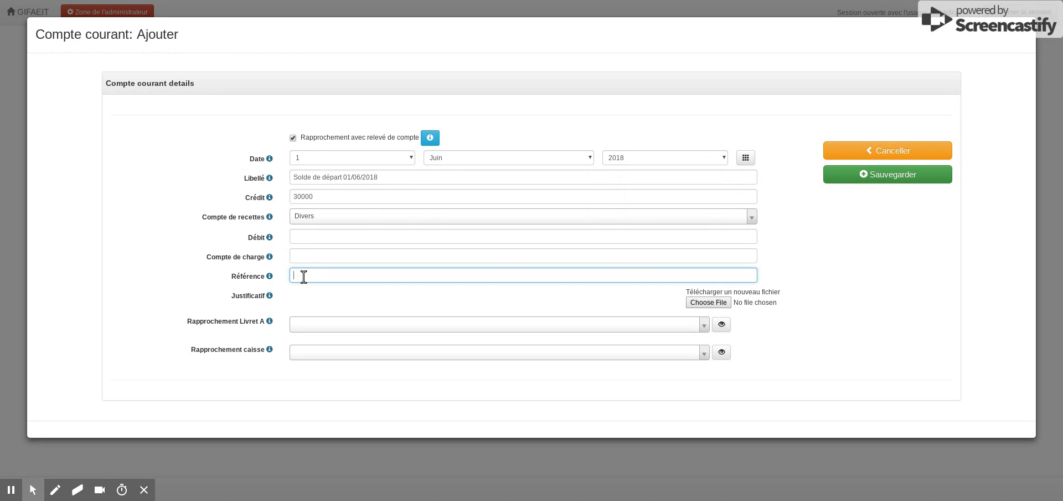
{"action": "type", "text": "Valid"}
{"action": "key", "text": "Tab"}
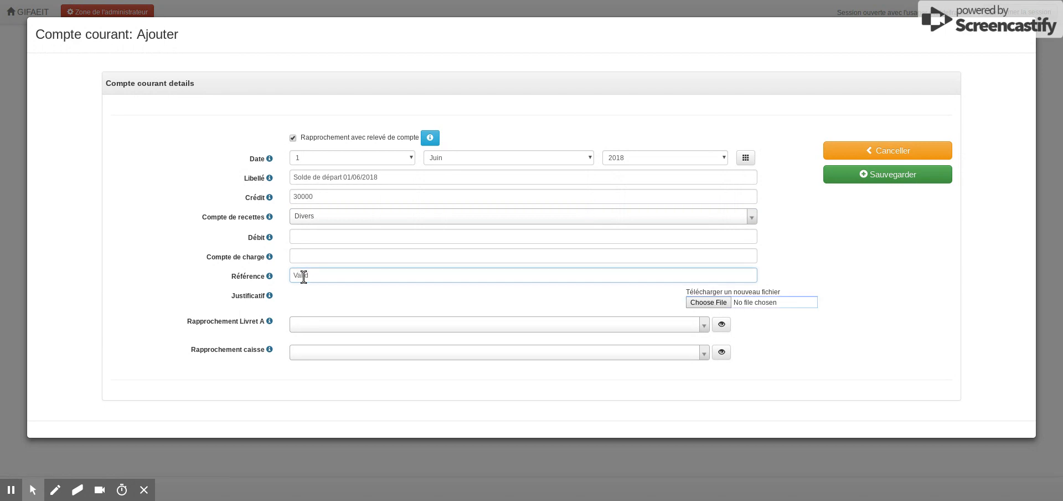
{"action": "key", "text": "Tab"}
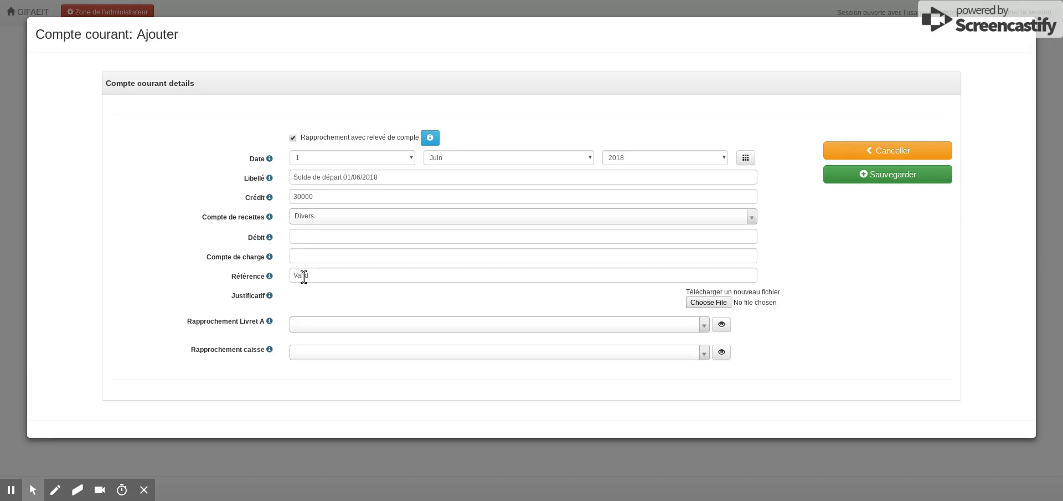
{"action": "left_click", "coordinate": [789, 46]}
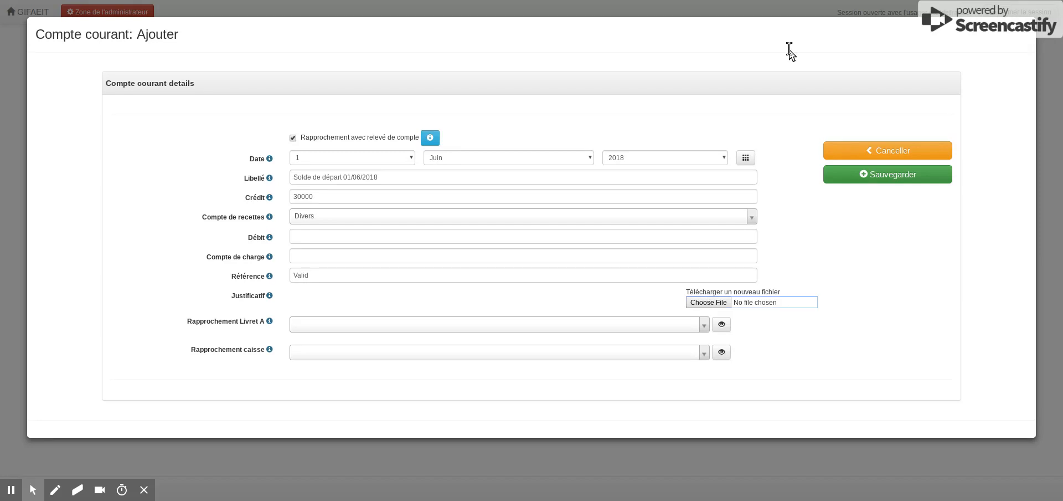
{"action": "left_click", "coordinate": [333, 277]}
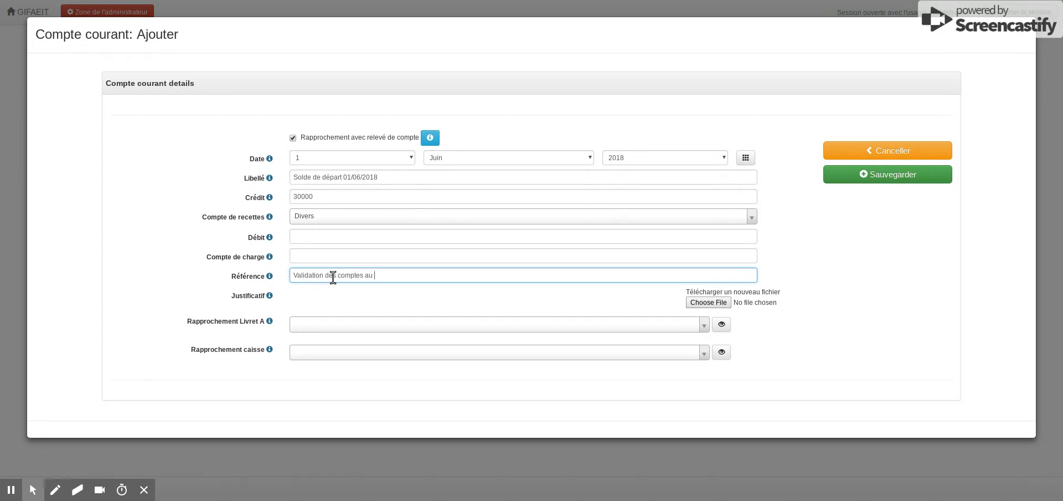
{"action": "type", "text": "1/05/2018"}
{"action": "left_click", "coordinate": [897, 180]}
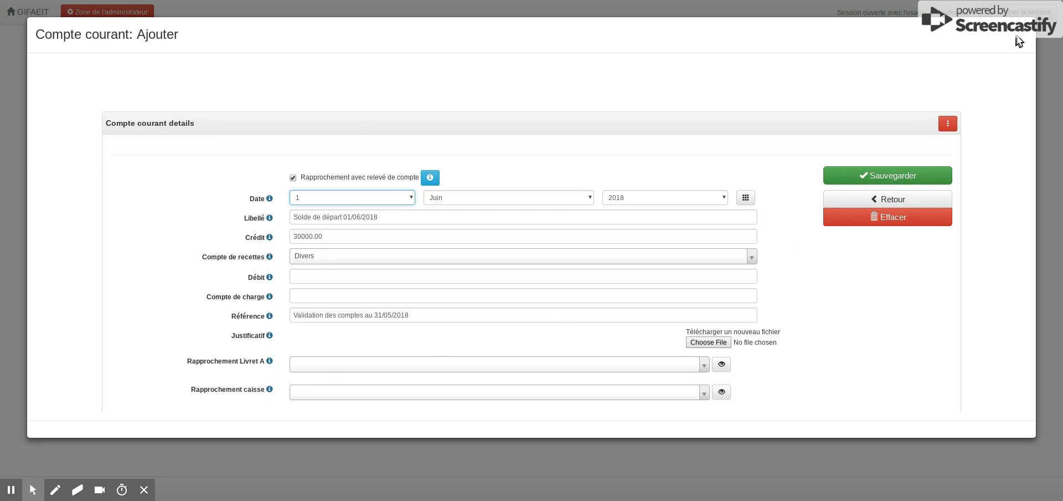
{"action": "left_click", "coordinate": [1027, 35]}
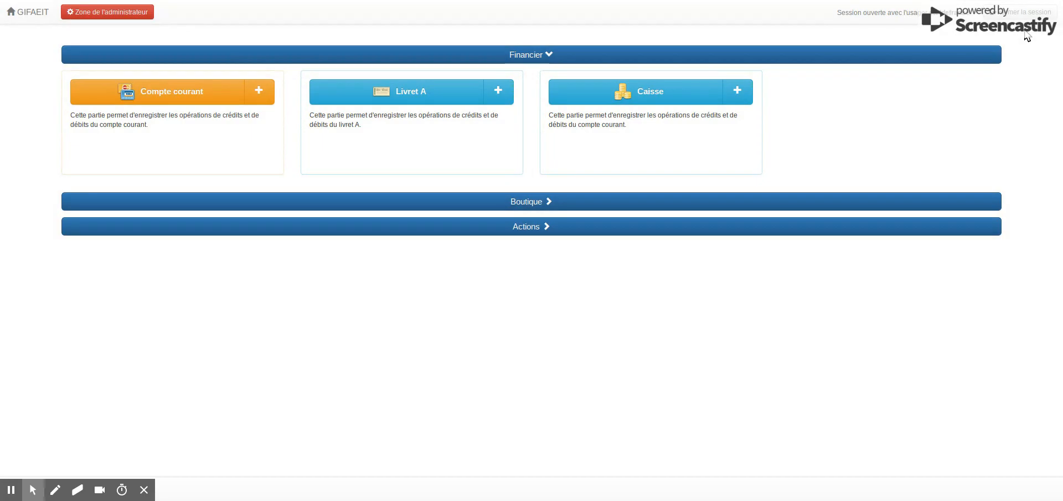
- Open the Compte courant records and start a new entry dated 5 Juin 2018
{"action": "left_click", "coordinate": [161, 92]}
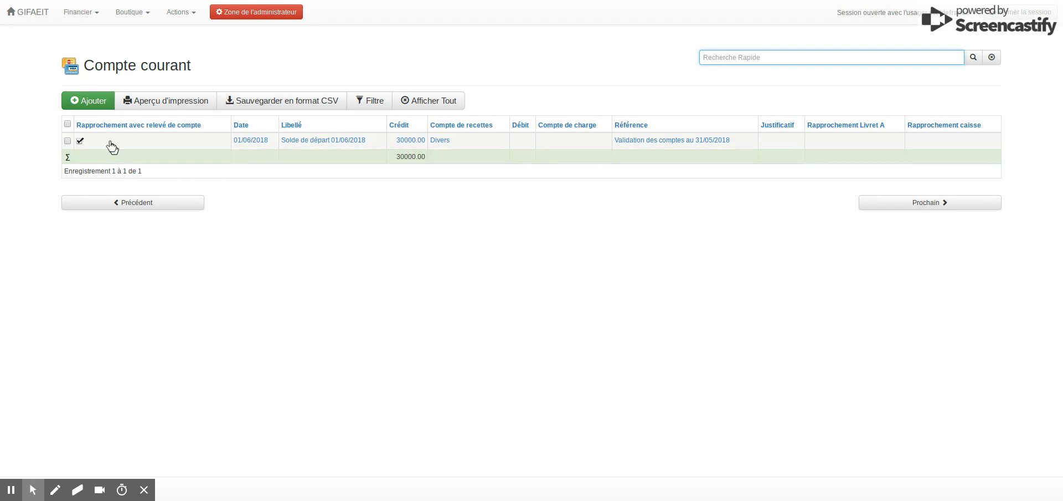
{"action": "left_click", "coordinate": [92, 105]}
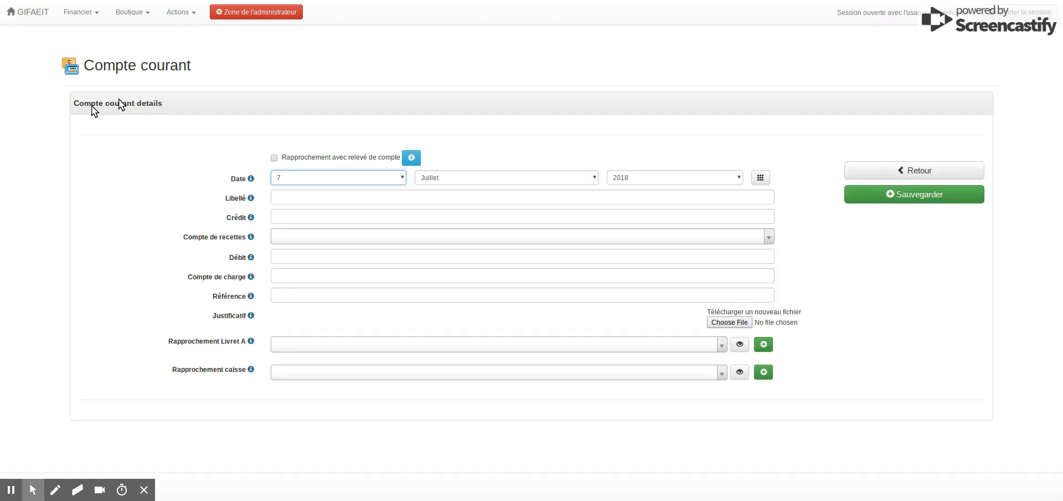
{"action": "left_click", "coordinate": [761, 177]}
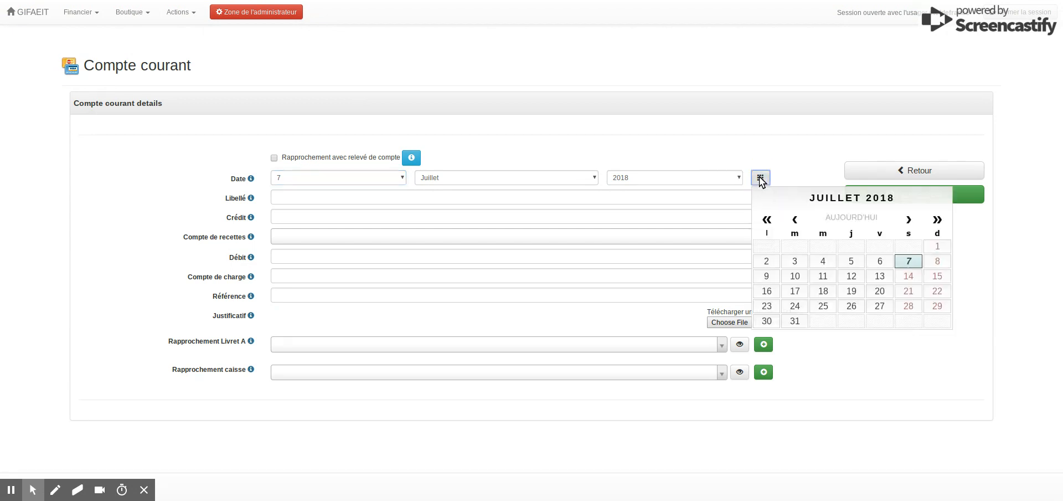
{"action": "left_click", "coordinate": [796, 220]}
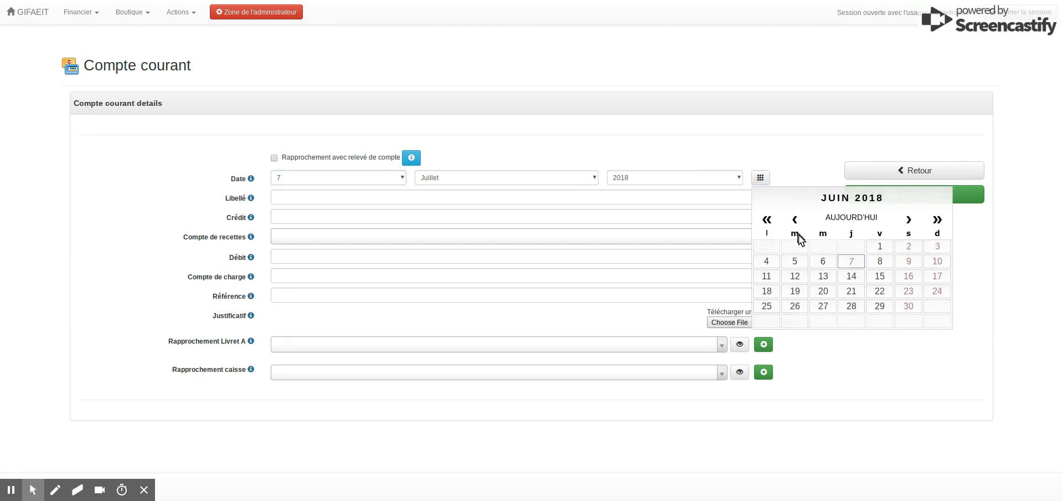
{"action": "left_click", "coordinate": [795, 261]}
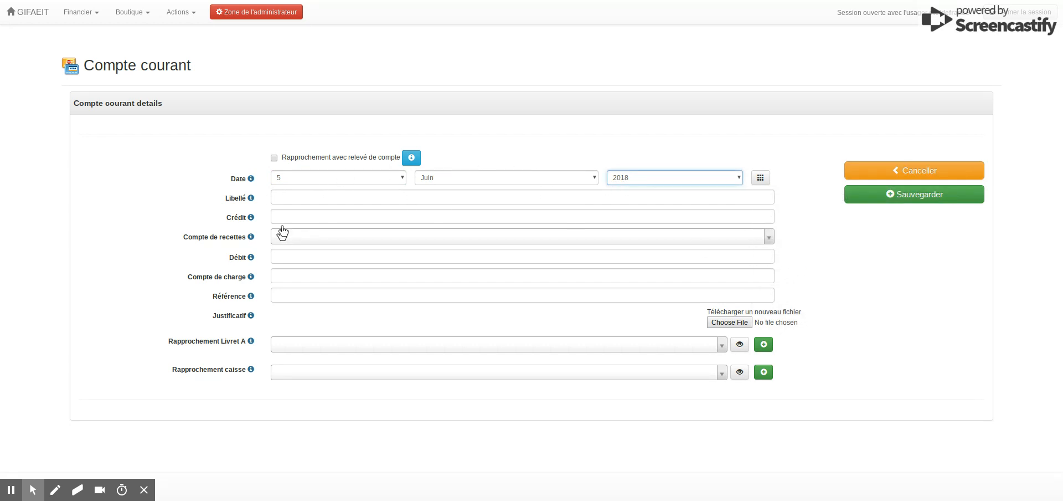
- Fill in the Libellé as a "Don" with the donor's title and full name, followed by "de la 12ème promo"
{"action": "left_click", "coordinate": [295, 197]}
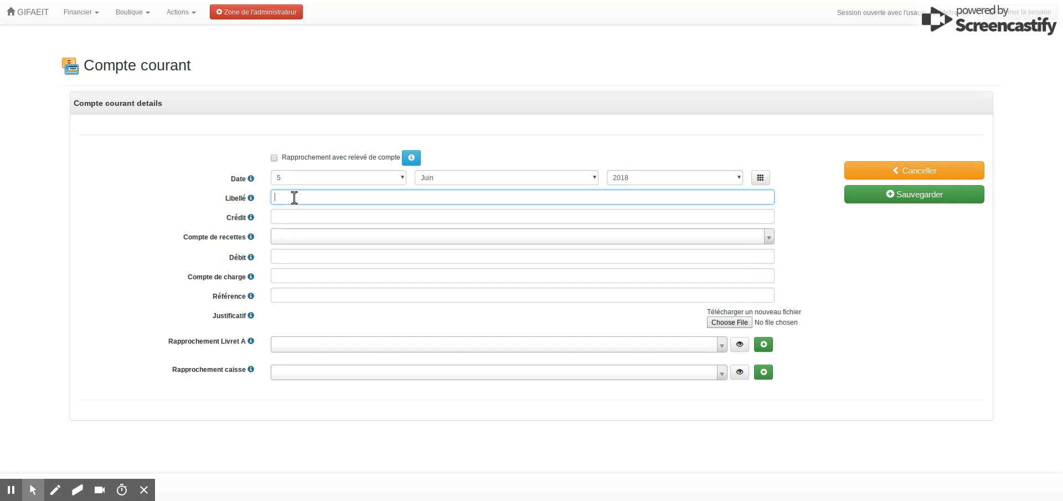
{"action": "type", "text": "e promo"}
{"action": "left_click", "coordinate": [342, 197]}
{"action": "key", "text": "BackSpace"}
{"action": "type", "text": "a"}
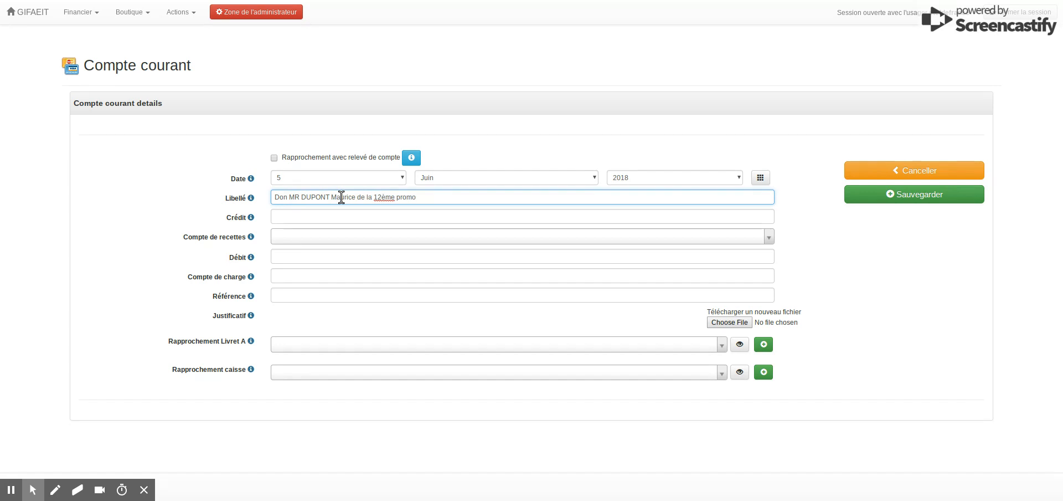
- Set the donation's Crédit to 100 and its Compte de recettes to Don
{"action": "left_click", "coordinate": [284, 214]}
{"action": "type", "text": "1"}
{"action": "left_click", "coordinate": [234, 236]}
{"action": "left_click", "coordinate": [305, 238]}
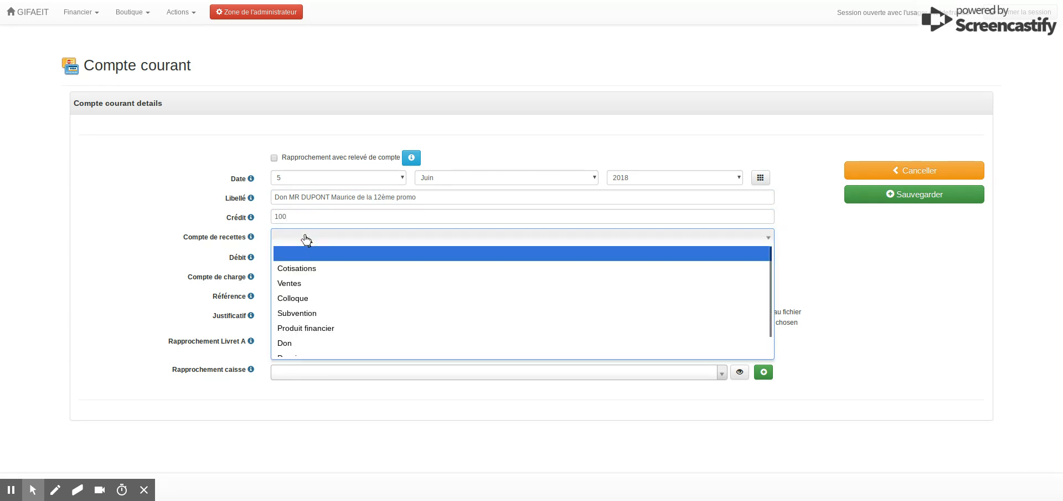
{"action": "left_click", "coordinate": [285, 343]}
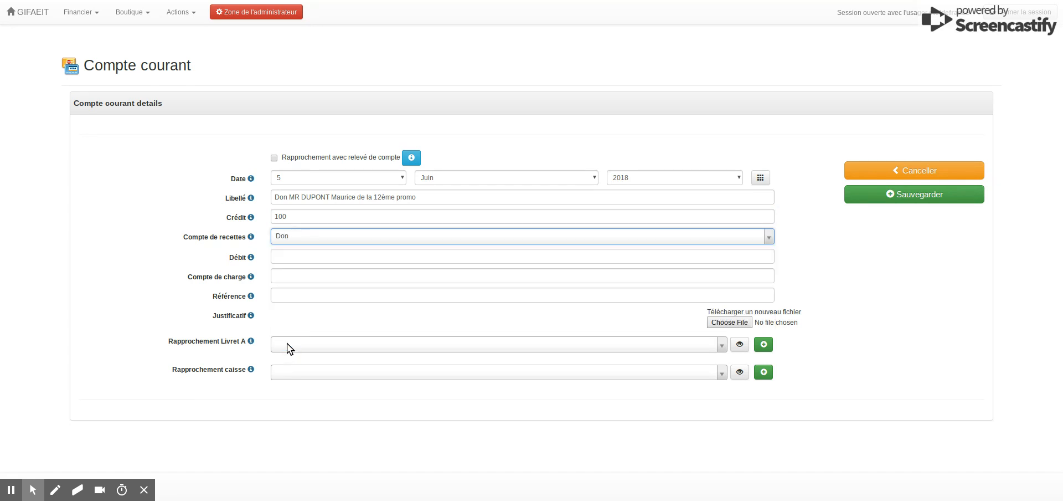
- Enter "Chèque LCL N°" followed by the cheque number as the Référence, and save the donation entry
{"action": "left_click", "coordinate": [288, 295]}
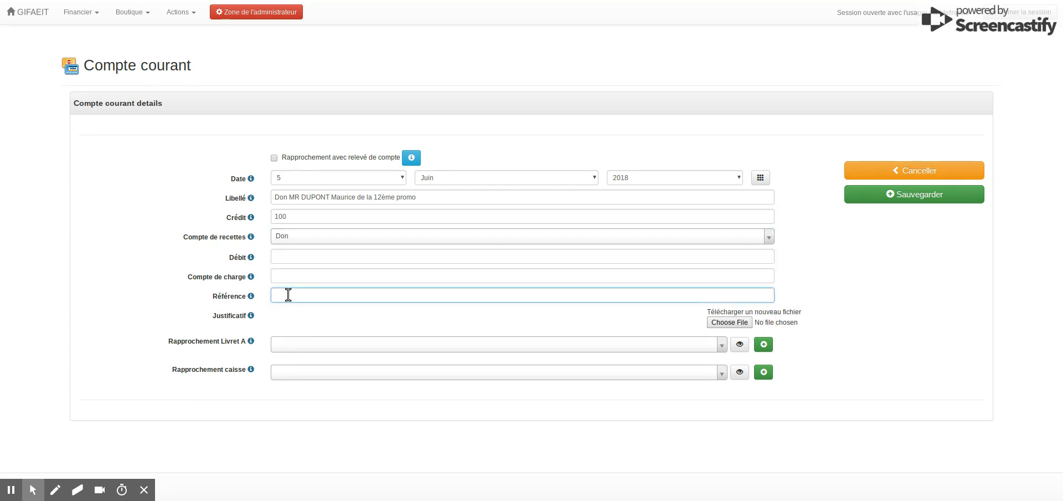
{"action": "left_click", "coordinate": [916, 200]}
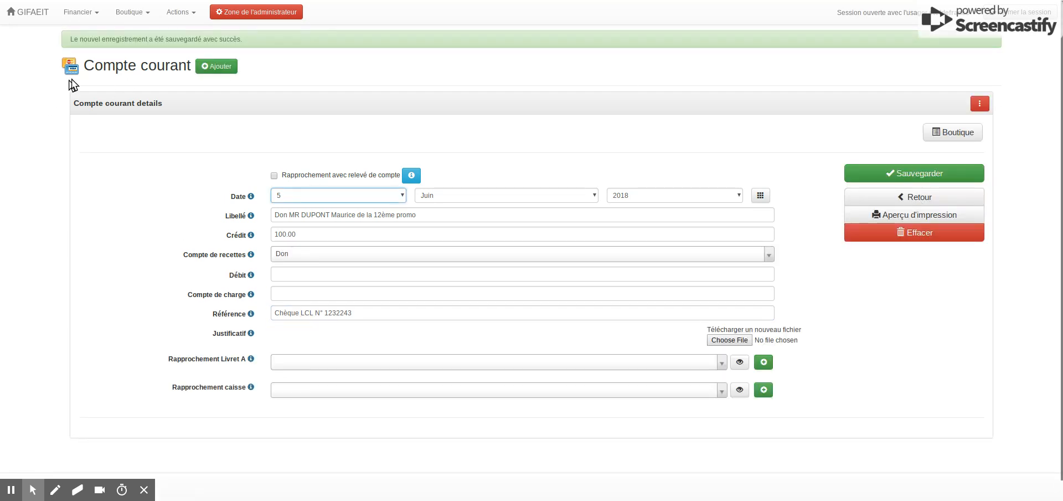
- Mark the 5 Juin 2018 donation entry as reconciled with the bank statement, save it and return to the Compte courant list
{"action": "left_click", "coordinate": [100, 67]}
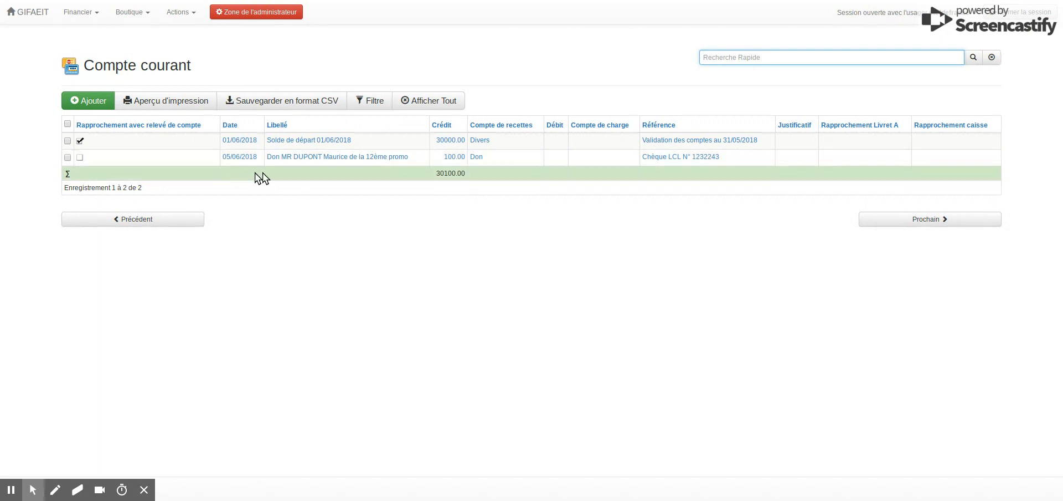
{"action": "left_click", "coordinate": [307, 161]}
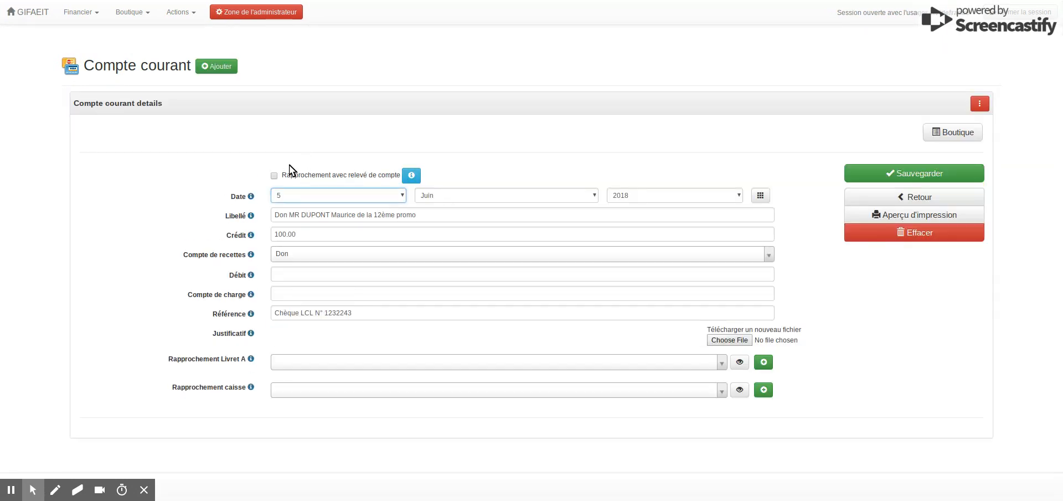
{"action": "left_click", "coordinate": [274, 175]}
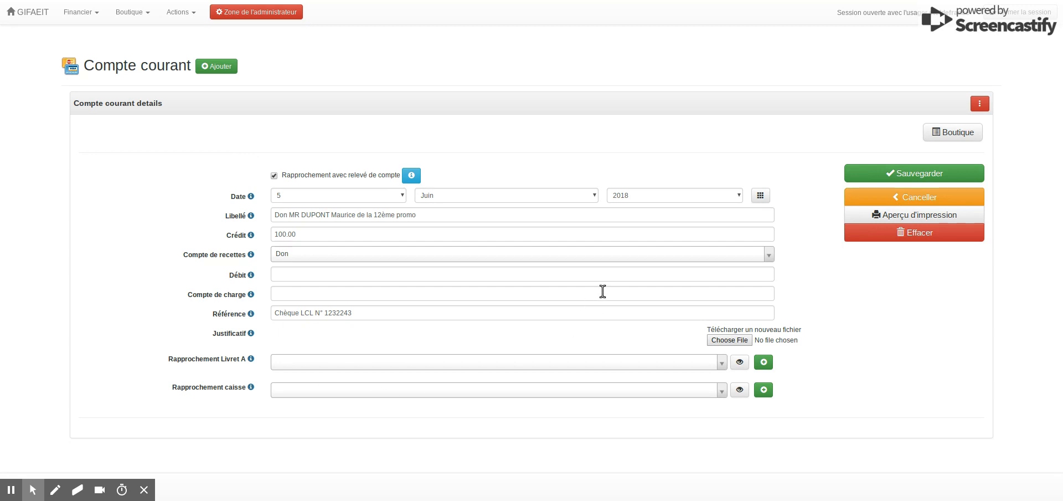
{"action": "left_click", "coordinate": [922, 177]}
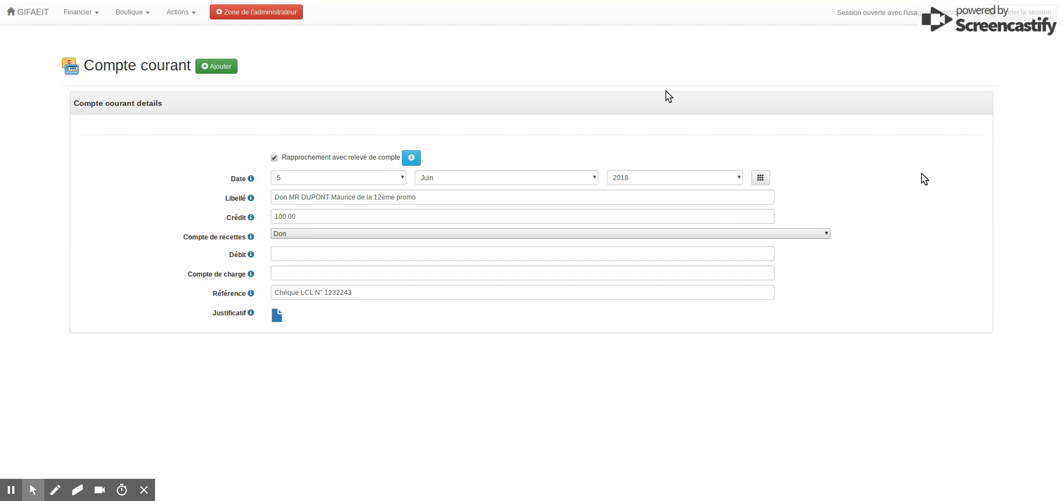
{"action": "left_click", "coordinate": [162, 69]}
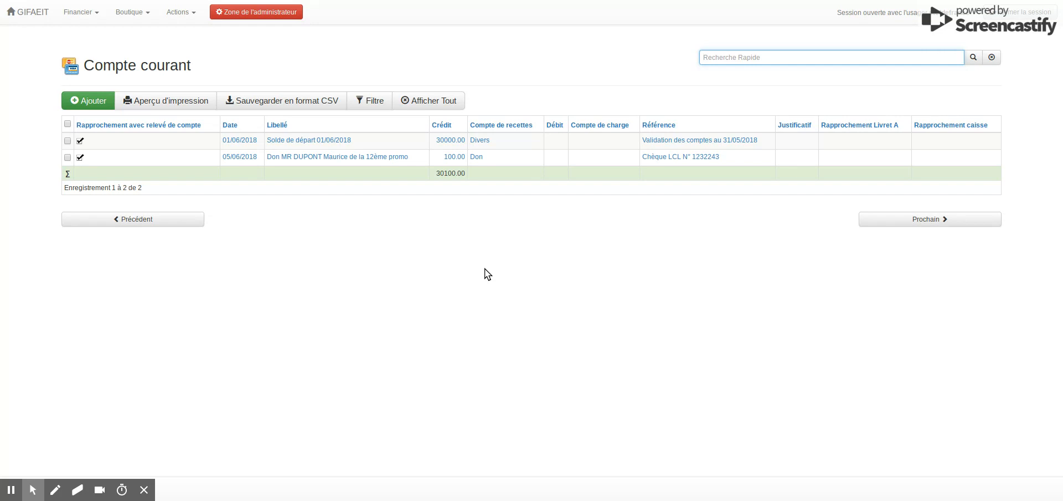
- Start a new current account entry dated 12 Juin 2018 with the Libellé "Achat fleurs rassemblement de la 18"
{"action": "left_click", "coordinate": [93, 100]}
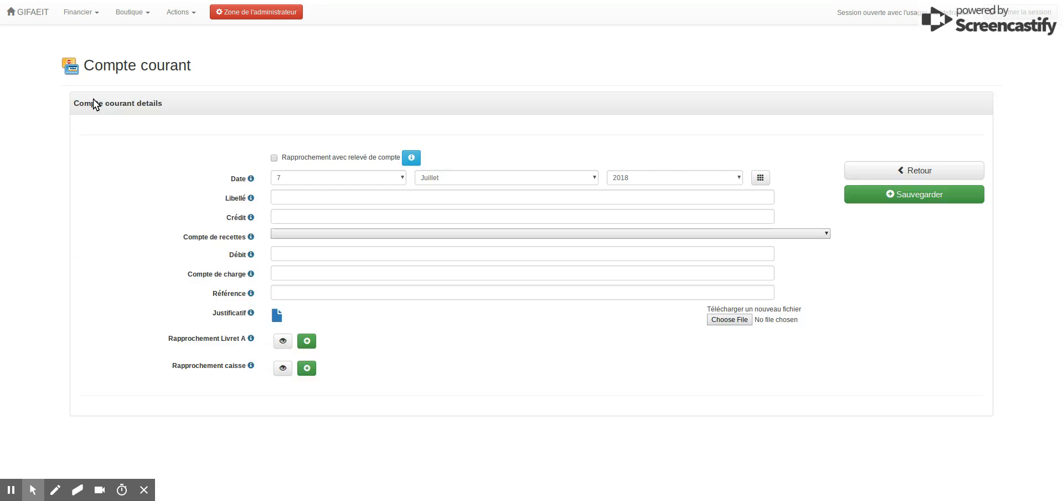
{"action": "left_click", "coordinate": [761, 177]}
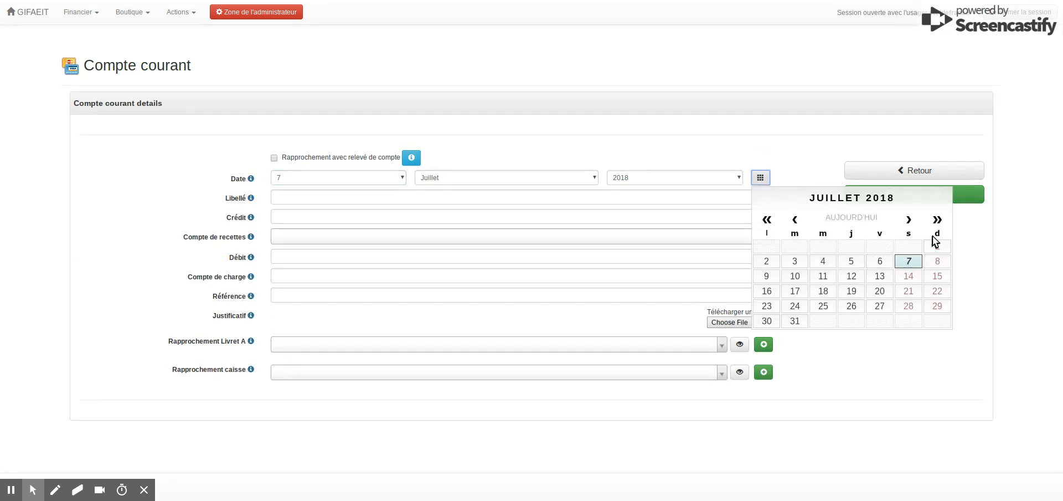
{"action": "left_click", "coordinate": [794, 221]}
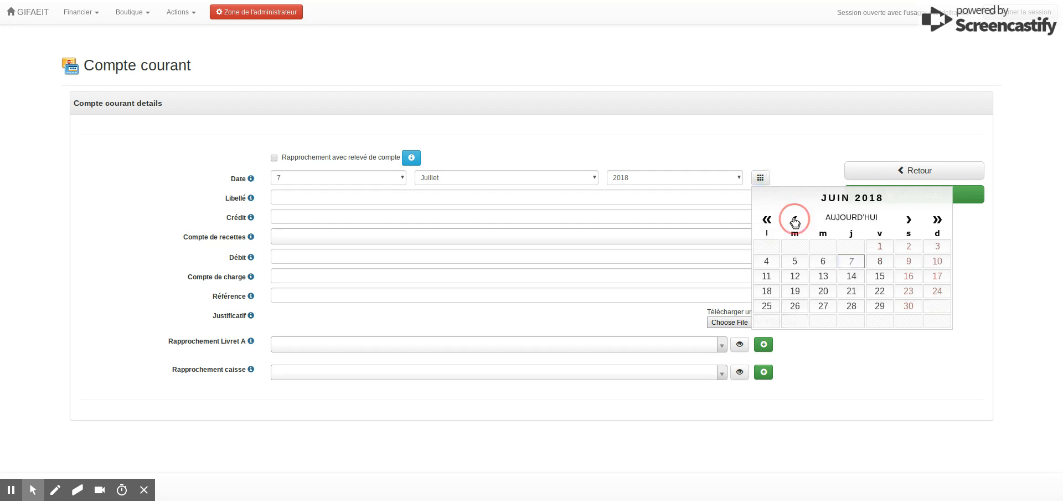
{"action": "left_click", "coordinate": [795, 276]}
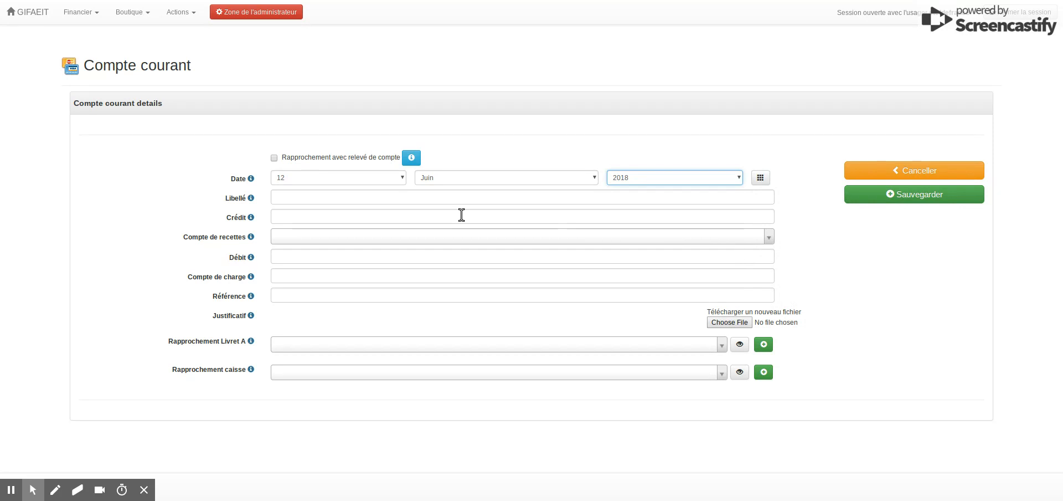
{"action": "left_click", "coordinate": [344, 197]}
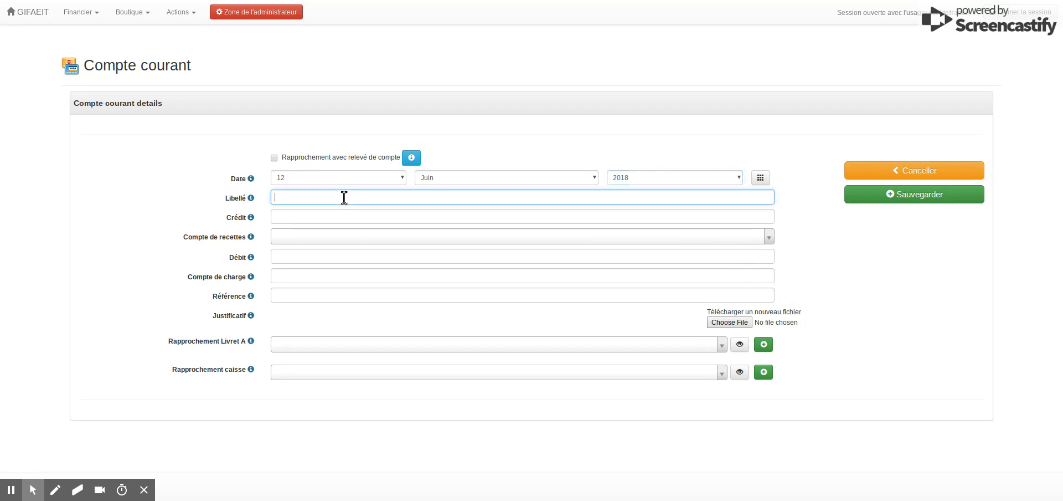
{"action": "type", "text": "Achat fleurs rassemblement de la 18"}
- Set the flower purchase's Débit to 50 and its Compte de charge to "Achats rassemblement 18"
{"action": "left_click", "coordinate": [282, 255]}
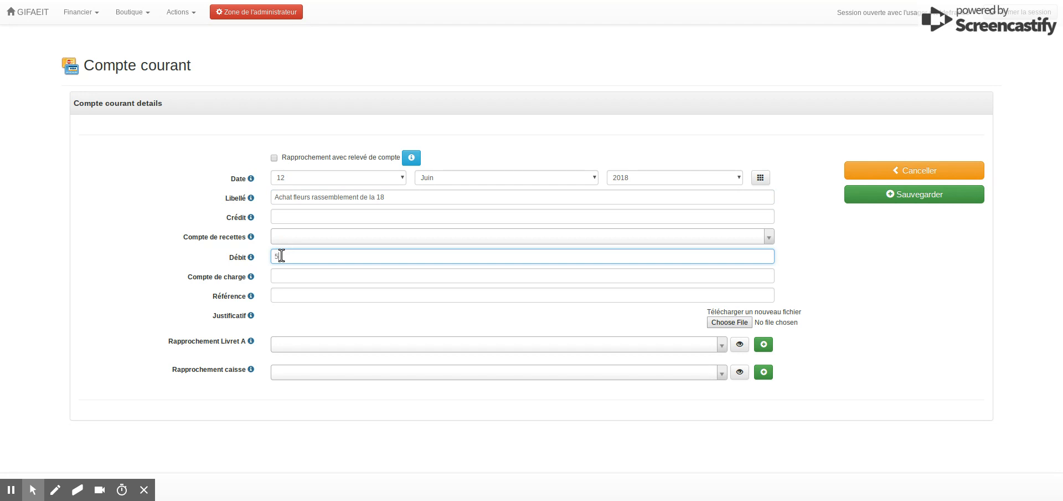
{"action": "left_click", "coordinate": [132, 267]}
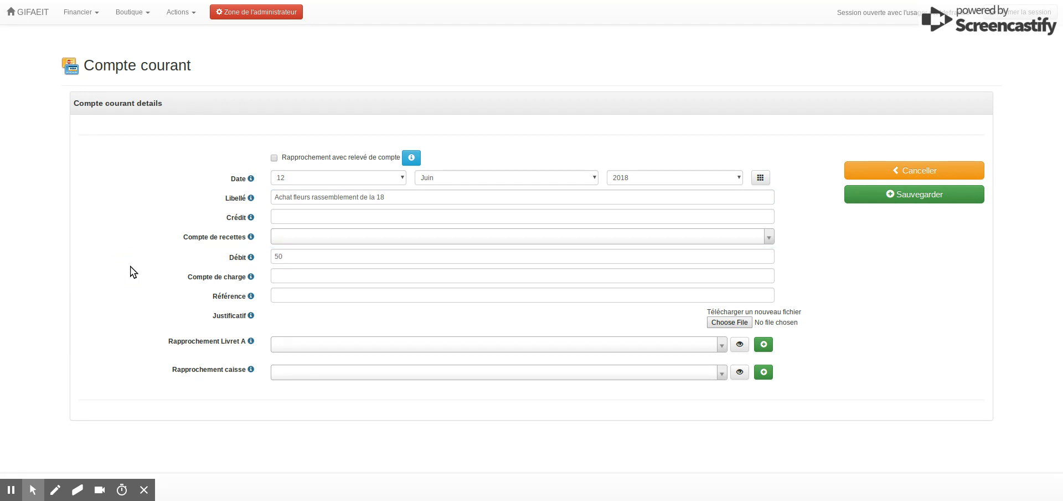
{"action": "left_click", "coordinate": [304, 279]}
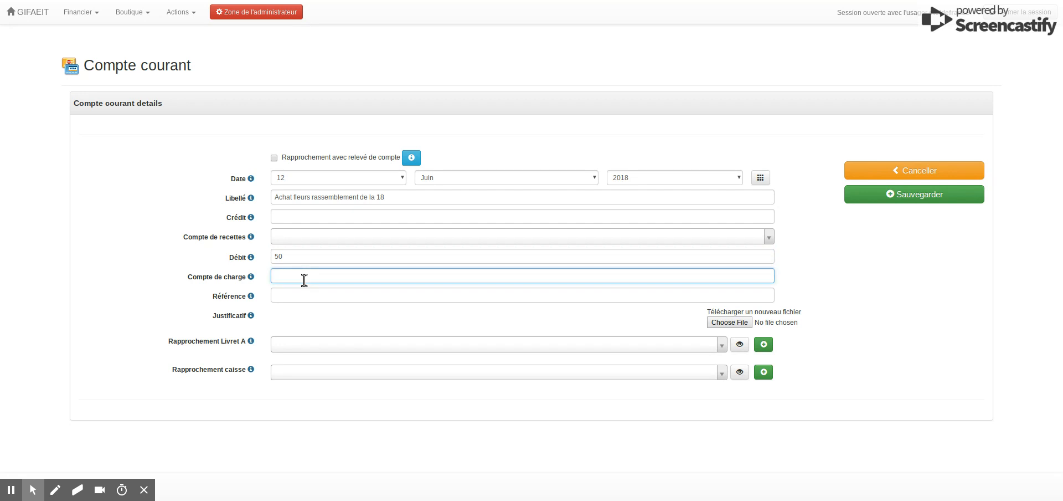
{"action": "type", "text": "Achats rassemblement 18"}
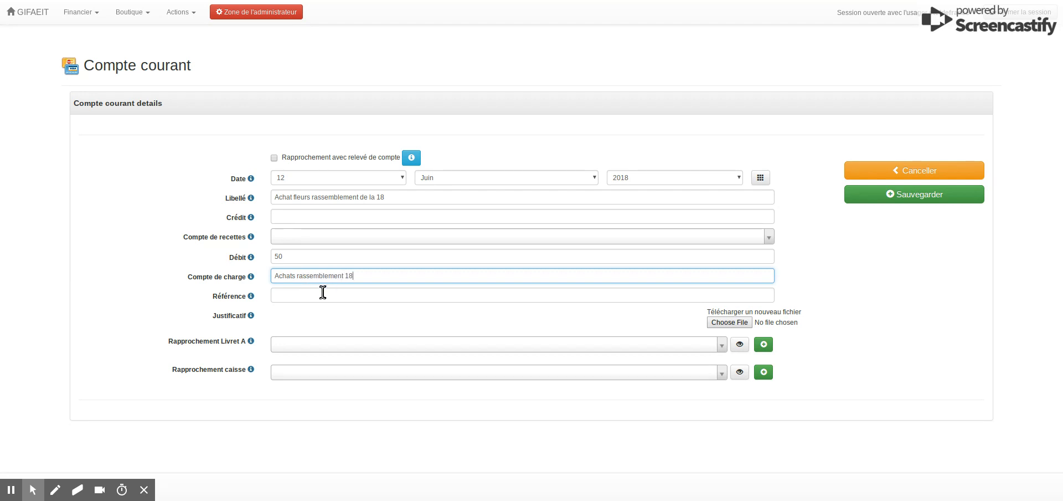
- Enter "Au bouquet fleuri. CB Ticket" followed by the ticket number as the Référence, save the entry and return to the Compte courant list
{"action": "left_click", "coordinate": [318, 294]}
{"action": "type", "text": "Au bouquet fleuri"}
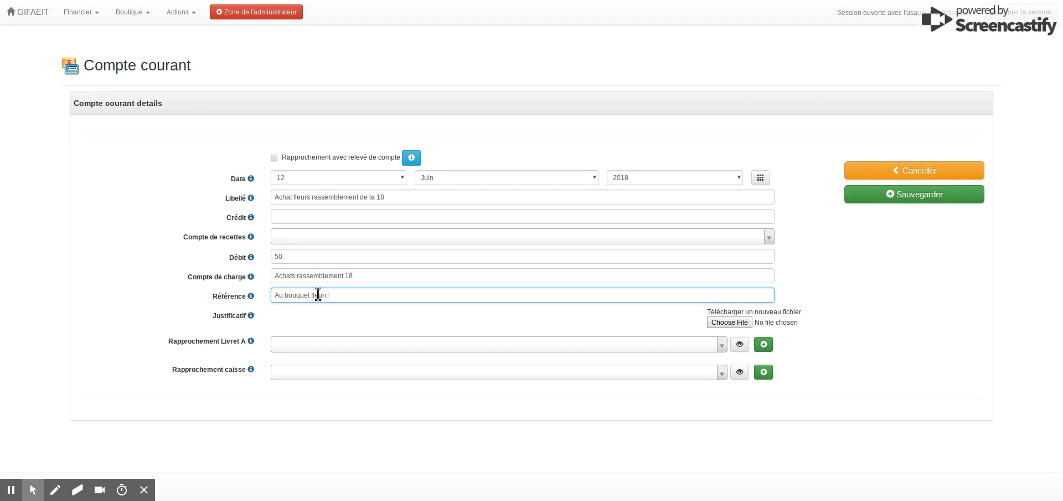
{"action": "type", "text": ". CB Ticket 123432"}
{"action": "left_click", "coordinate": [911, 201]}
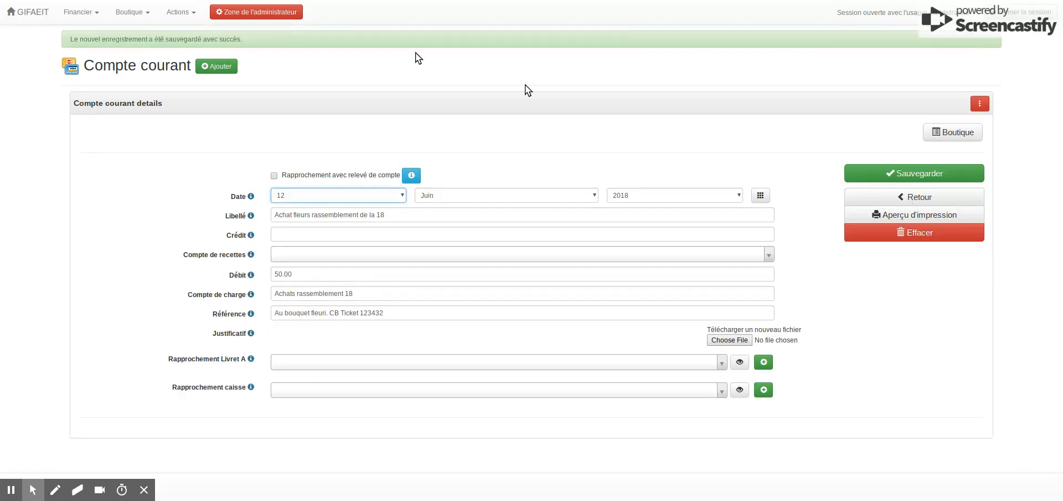
{"action": "left_click", "coordinate": [143, 68]}
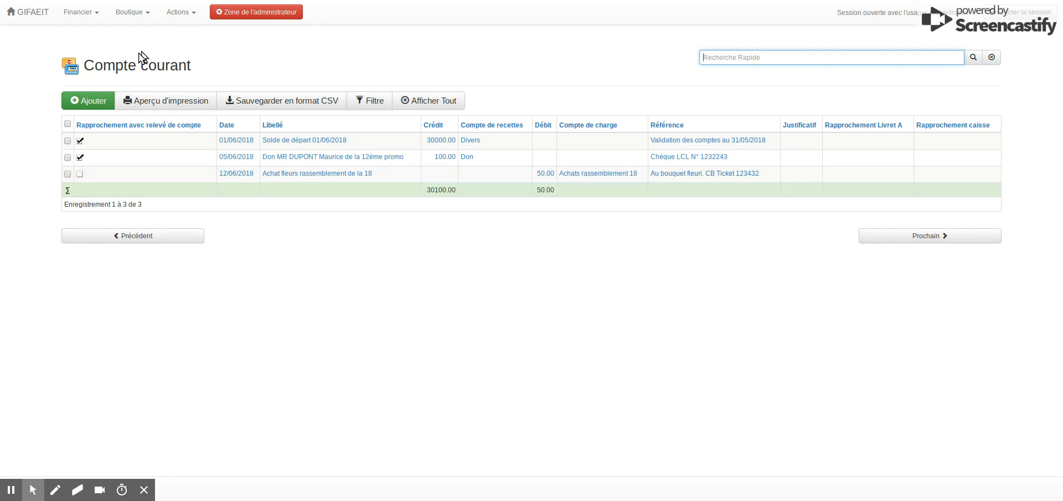
- Review the Livret A records and the Caisse records
{"action": "left_click", "coordinate": [88, 17]}
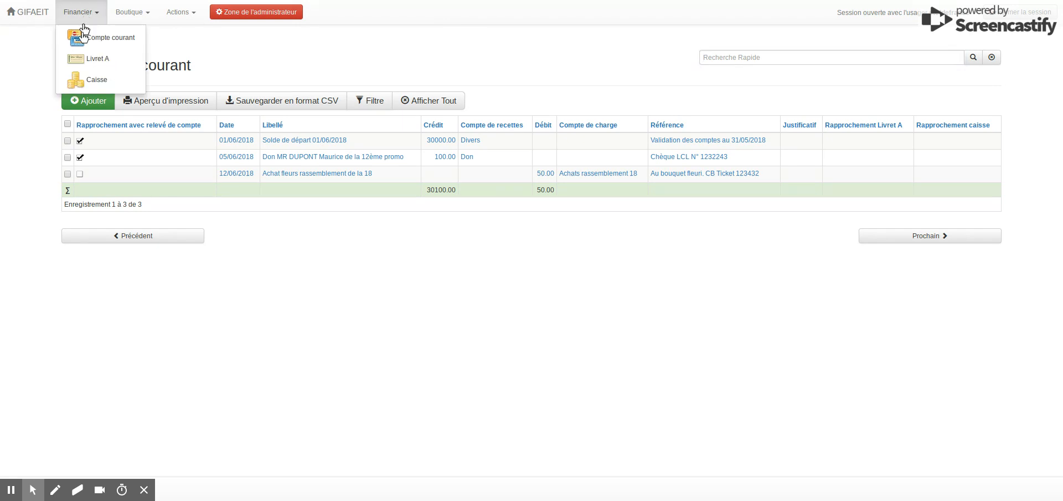
{"action": "left_click", "coordinate": [83, 61]}
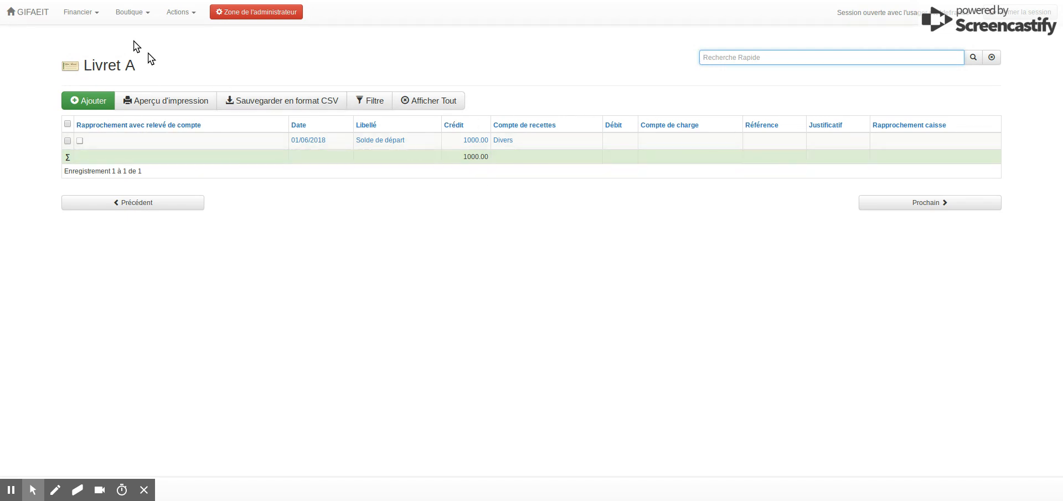
{"action": "left_click", "coordinate": [91, 17]}
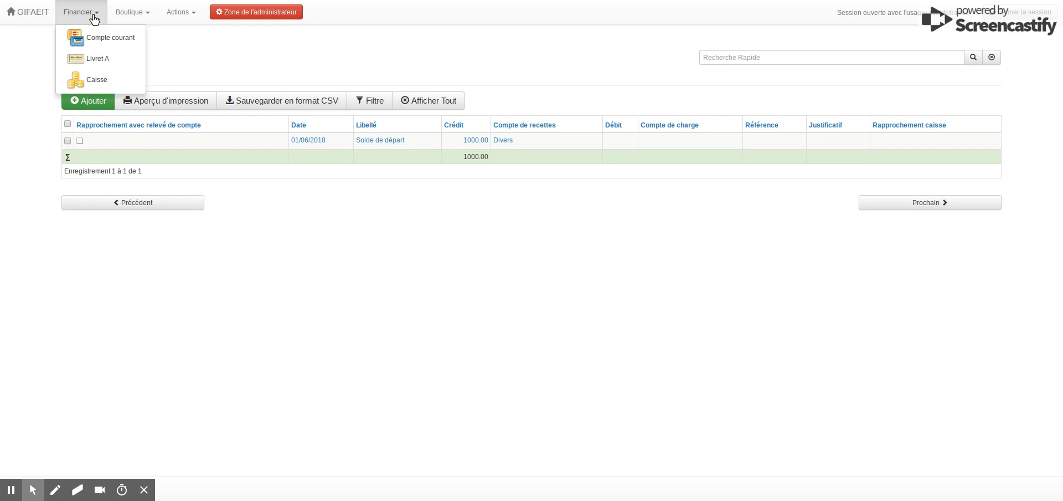
{"action": "left_click", "coordinate": [91, 81]}
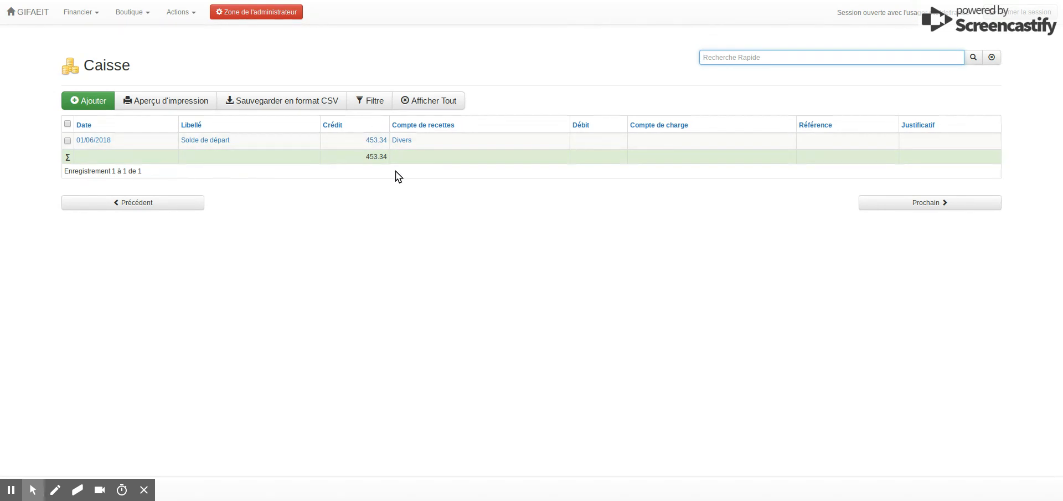
- Search the Compte courant records for the donor's surname, and clear the search
{"action": "left_click", "coordinate": [91, 20]}
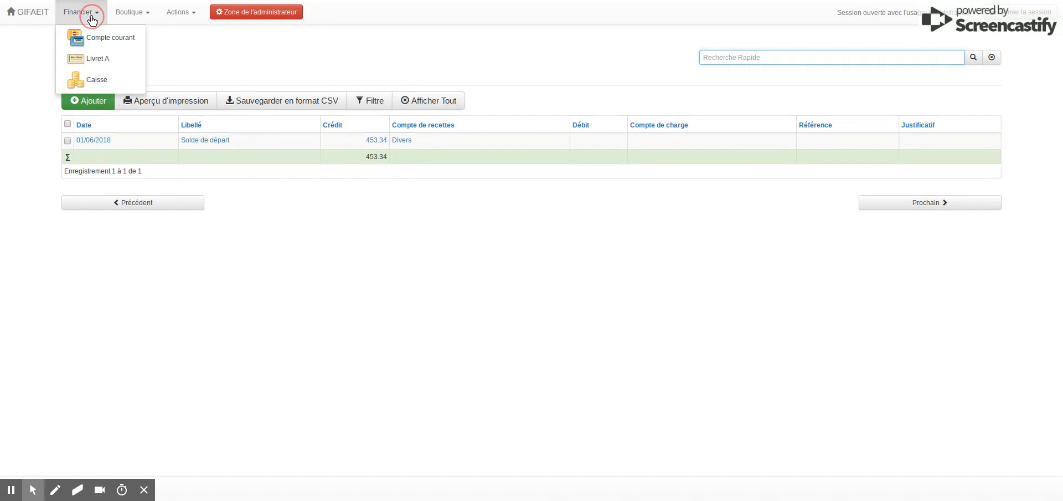
{"action": "left_click", "coordinate": [92, 40]}
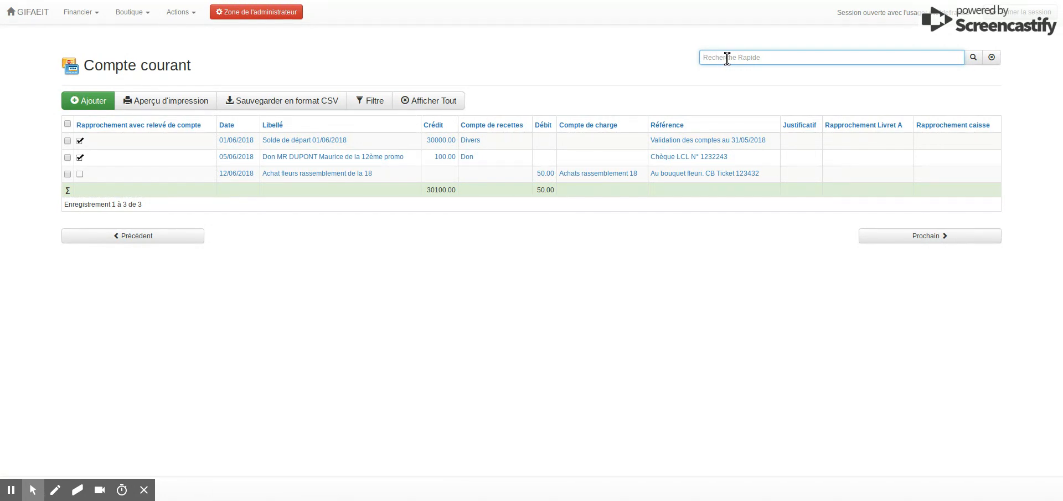
{"action": "type", "text": "DUPONT"}
{"action": "left_click", "coordinate": [973, 59]}
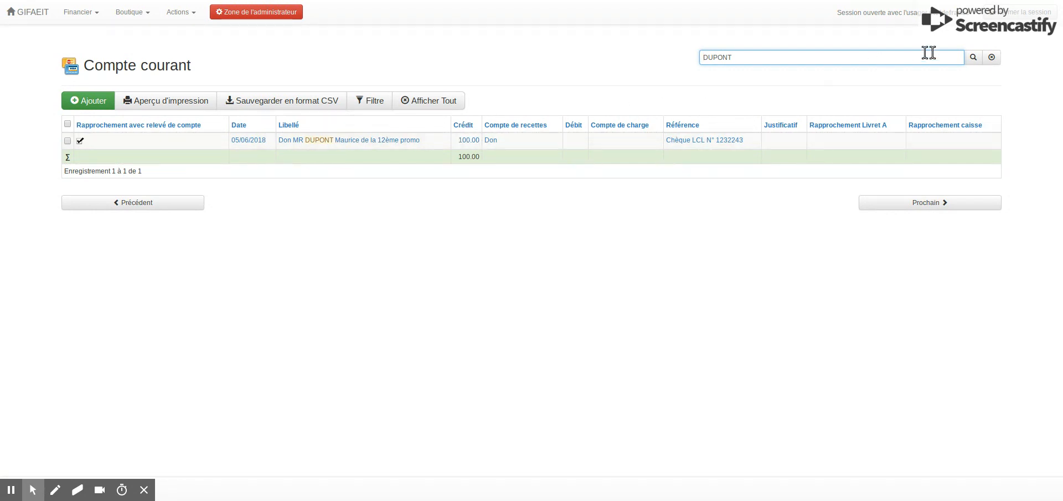
{"action": "left_click", "coordinate": [992, 62]}
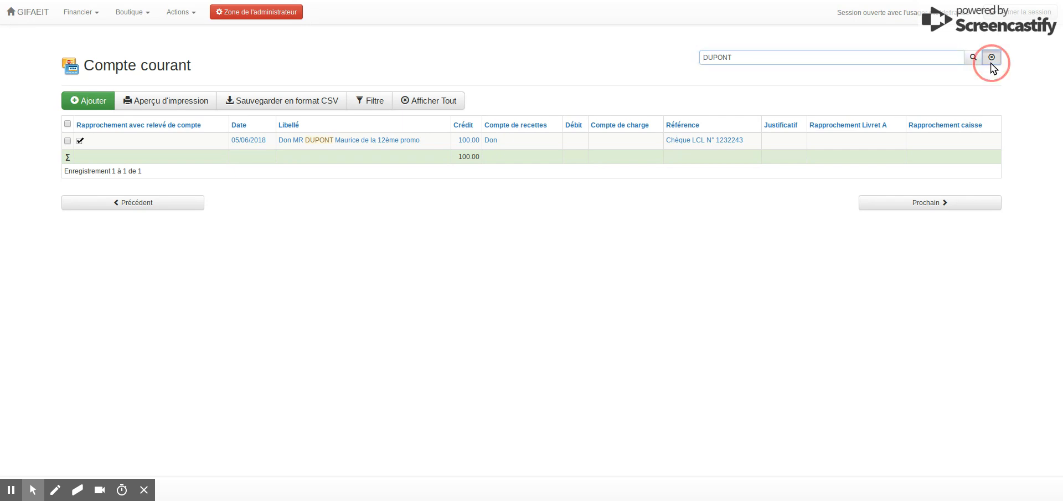